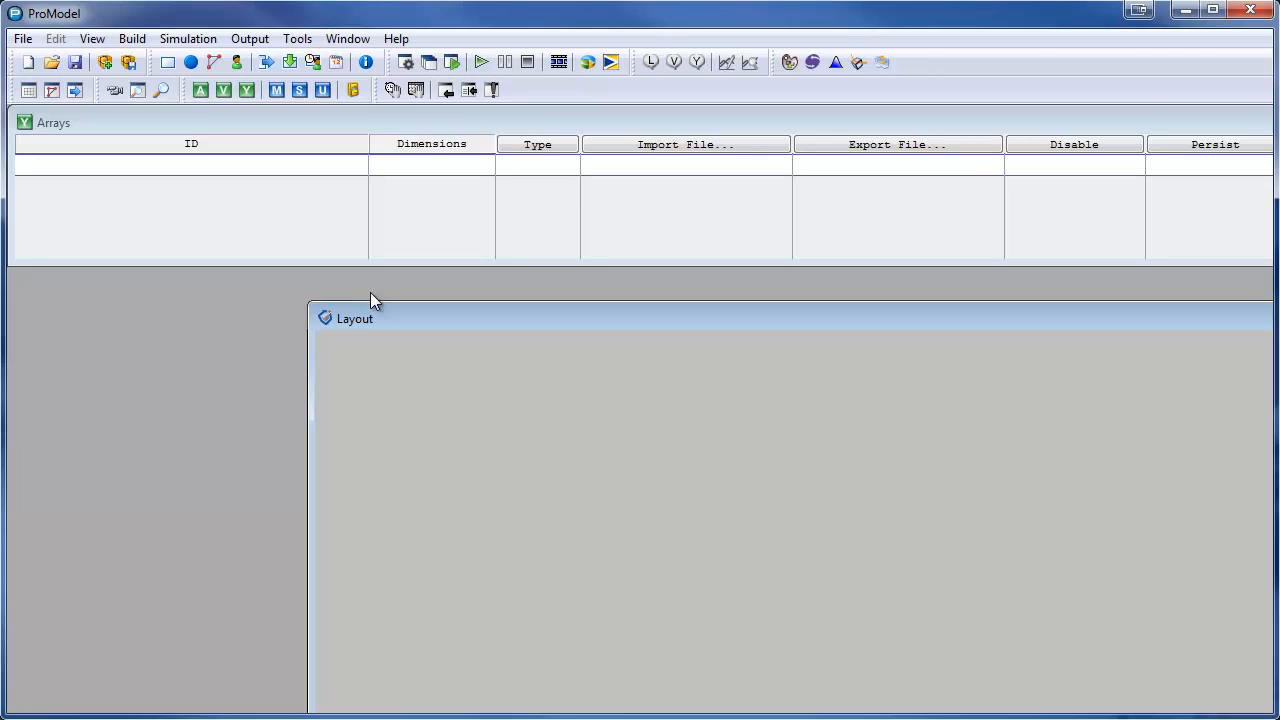
- Set Arr1's import source to Database with connection string Provider=Microsoft.ACE.OLEDB.12.0;Data Source=c:\myFolder\myExcel2007file.xlsx;Extended Properties="Excel 12.0 Xml;HDR=YES";
click(672, 145)
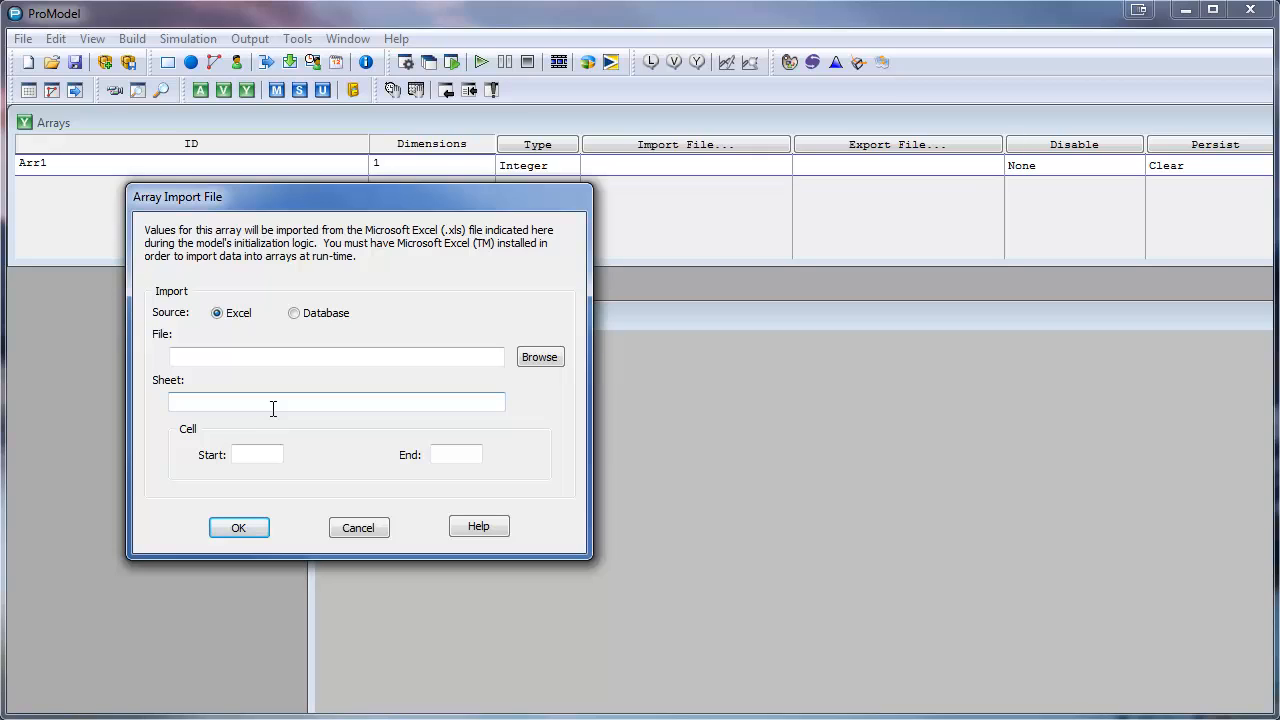
click(296, 315)
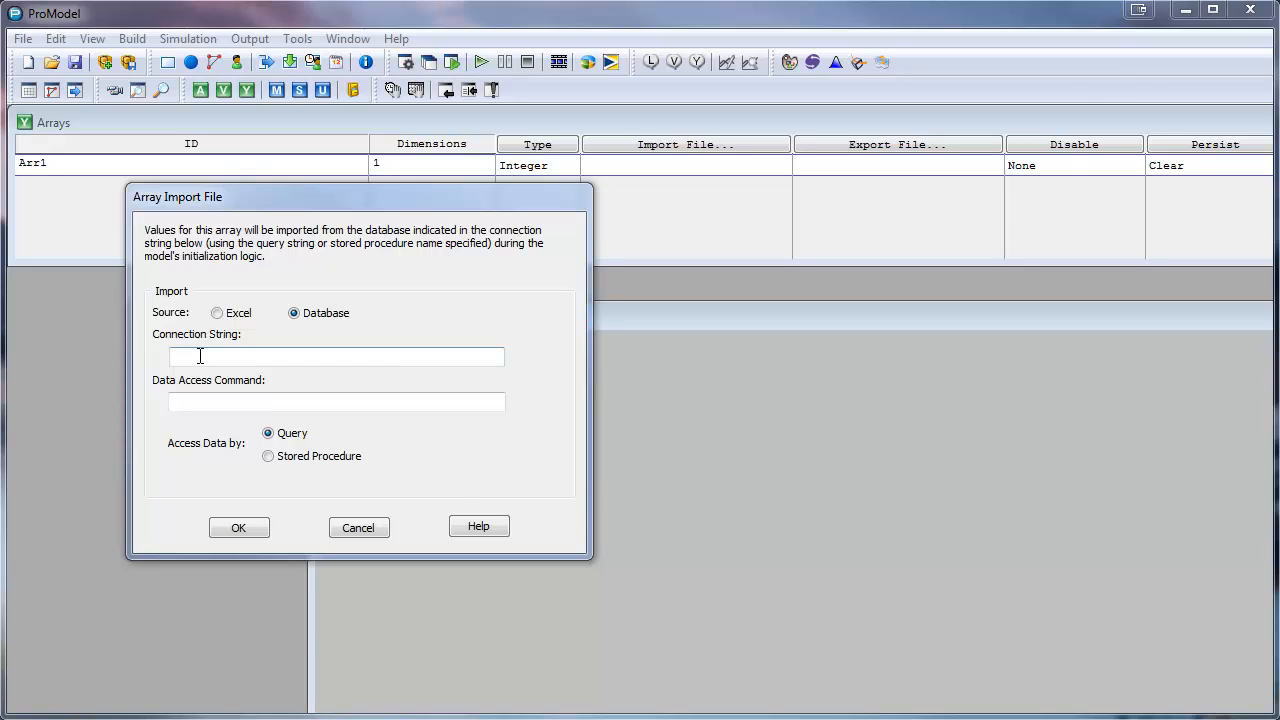
right_click(200, 356)
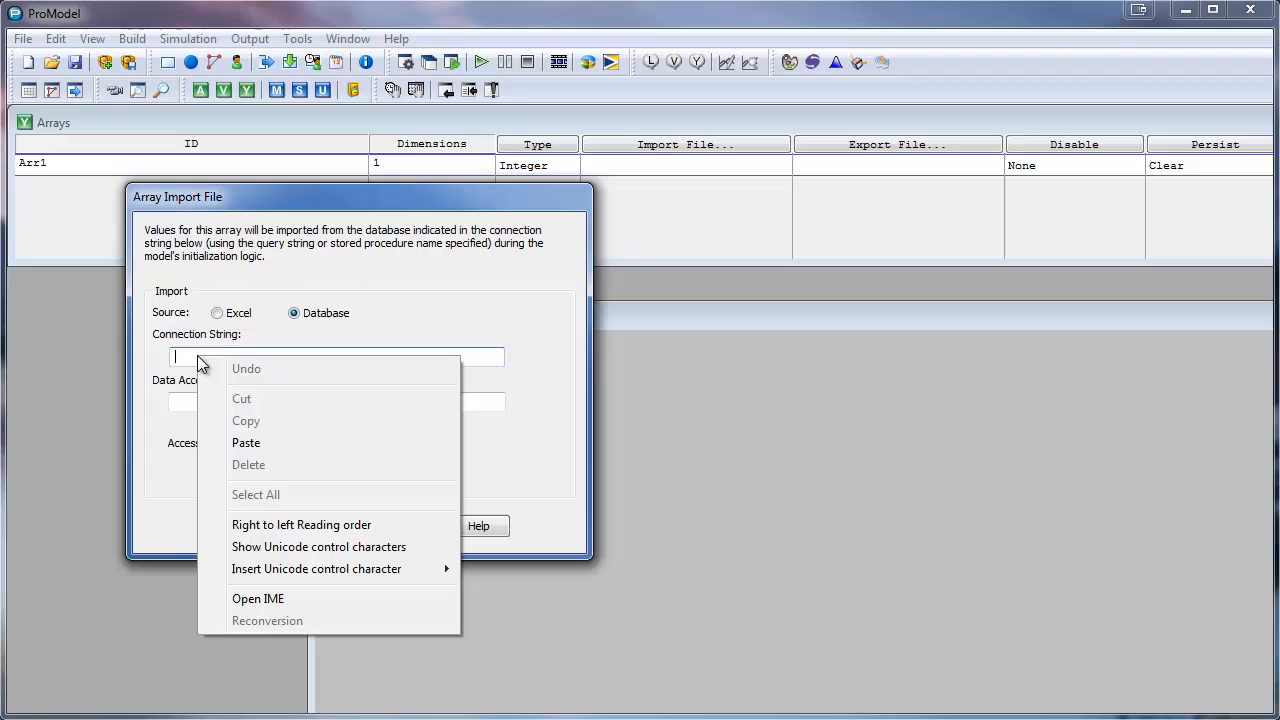
click(247, 443)
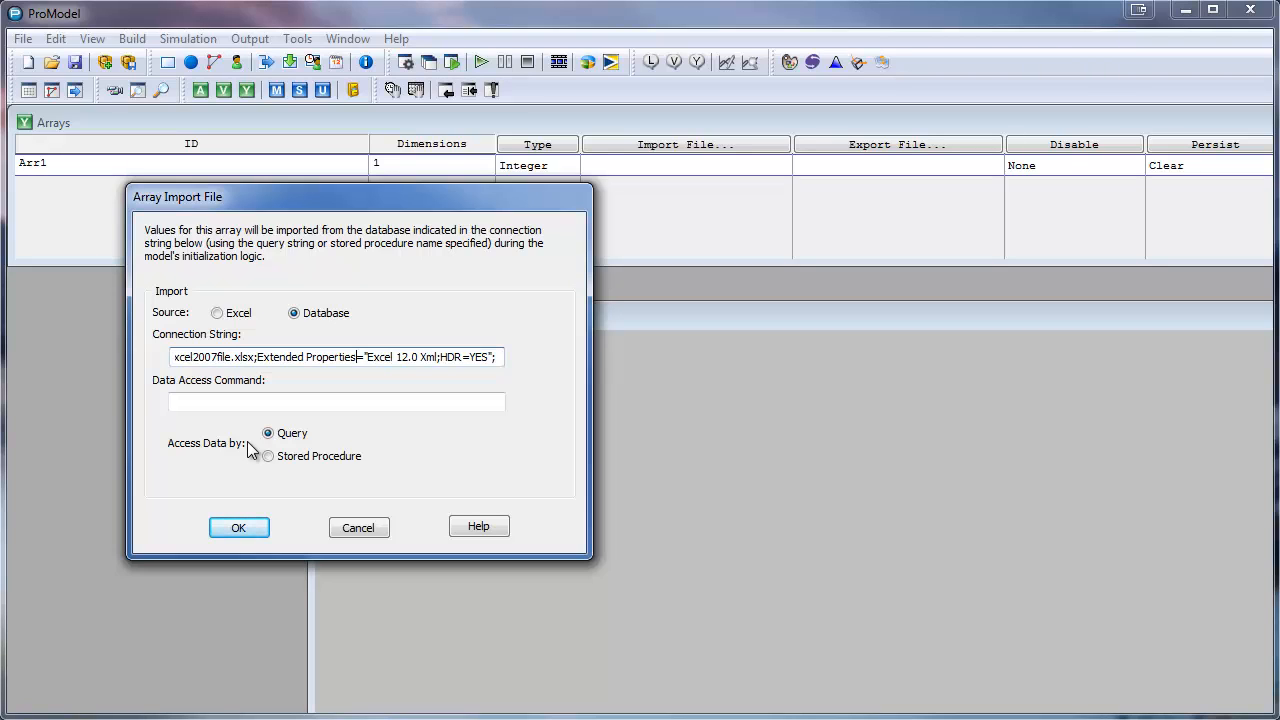
- Review the connection string back to its beginning to examine the provider part
key(Left)
key(Left)
key(Left)
key(Left)
key(Left)
key(Left)
key(Left)
key(Left)
key(Left)
key(Left)
key(Left)
key(Left)
key(Left)
key(Left)
key(Left)
key(Left)
key(Left)
key(Left)
key(Left)
key(Left)
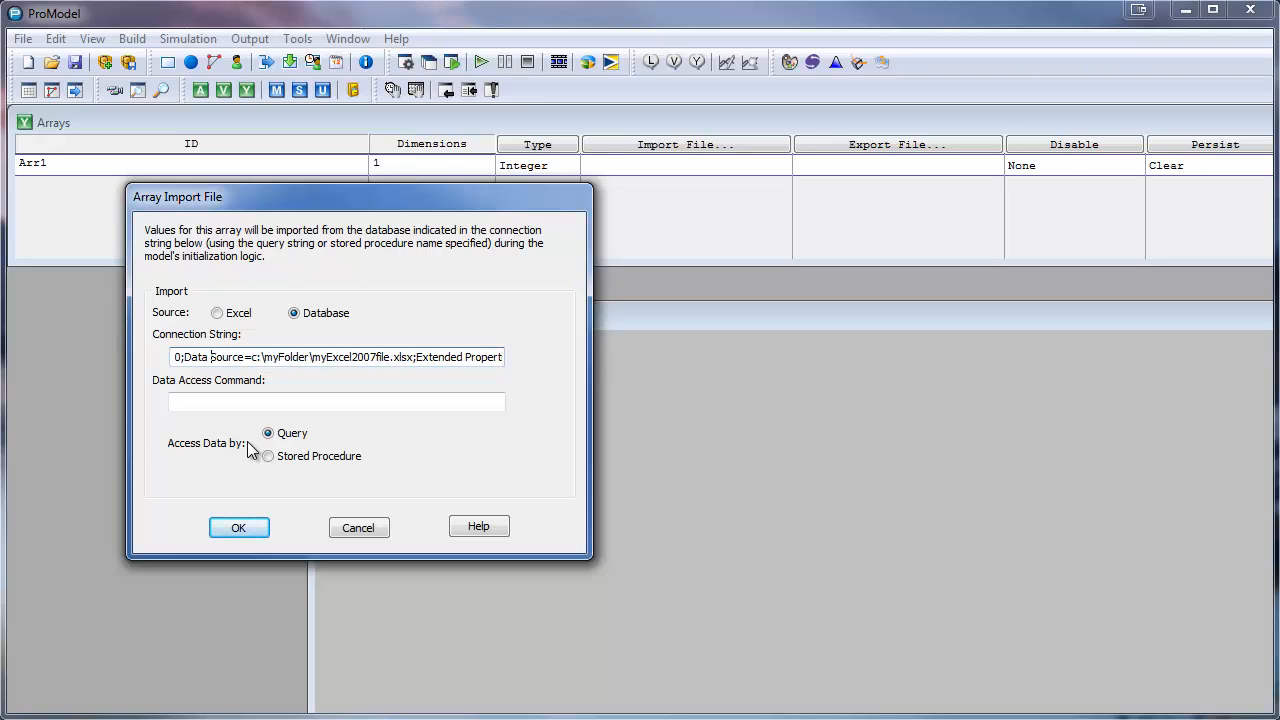
key(Left)
key(Left)
key(Left)
key(Left)
key(Left)
key(Left)
key(Left)
key(Left)
key(Left)
key(Left)
key(Left)
key(Left)
key(Left)
key(Left)
key(Left)
key(Left)
key(Left)
key(Left)
key(Left)
key(Left)
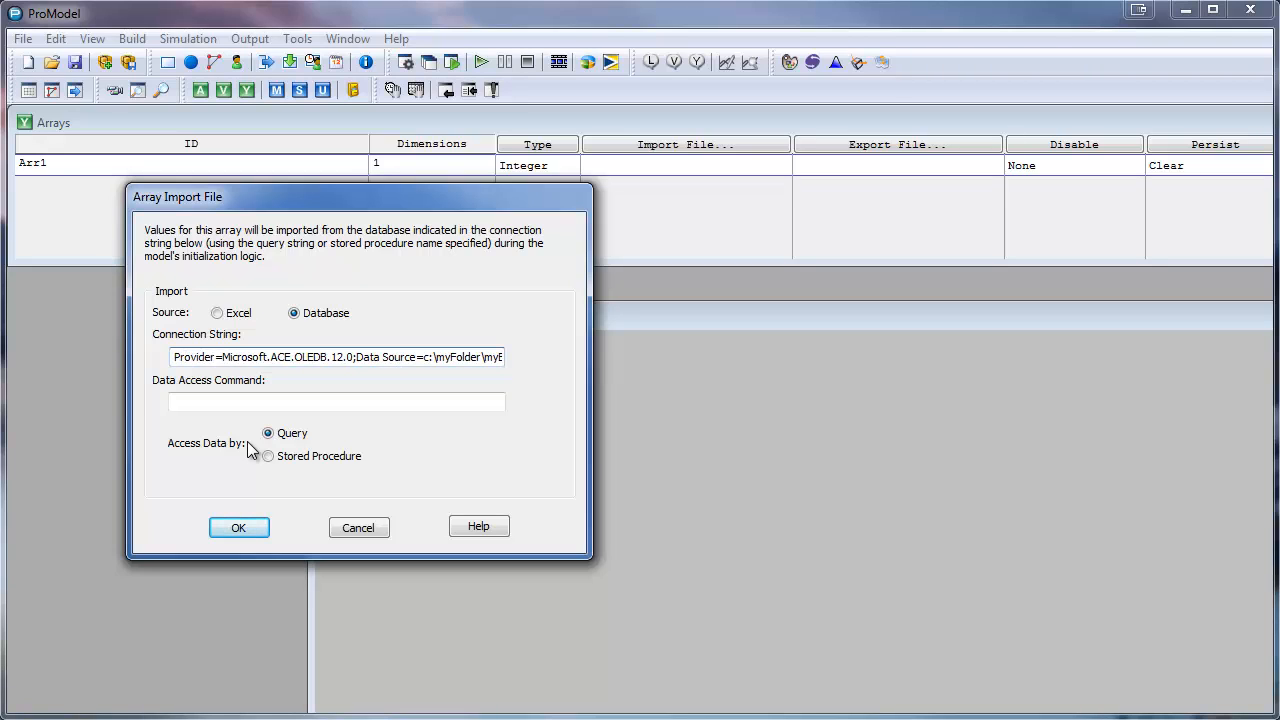
key(Right)
key(Right)
key(Right)
- Examine the Data Source part of the connection string, including the folder path and Excel file name
drag(357, 357, 231, 347)
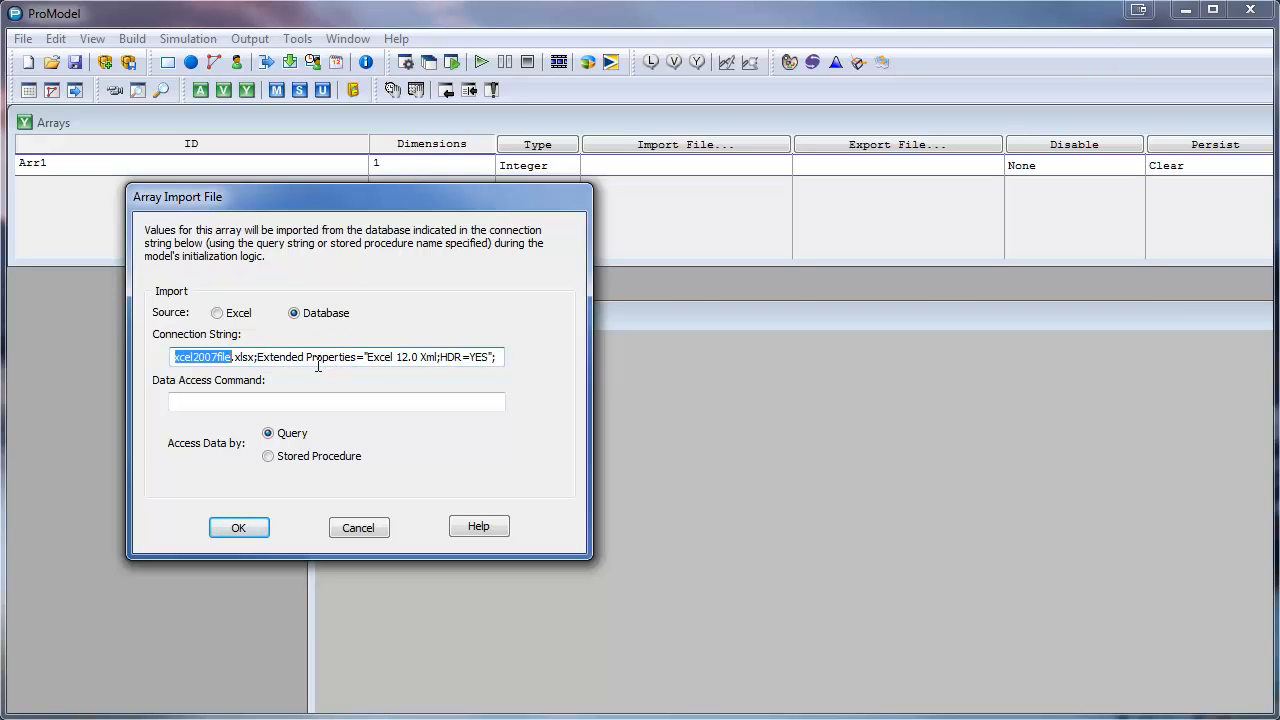
key(Right)
key(Right)
key(Right)
key(Left)
key(Left)
key(Left)
key(Left)
key(Left)
key(Left)
key(Left)
key(Left)
key(Left)
key(Left)
key(Left)
key(Left)
key(Left)
key(Left)
key(Left)
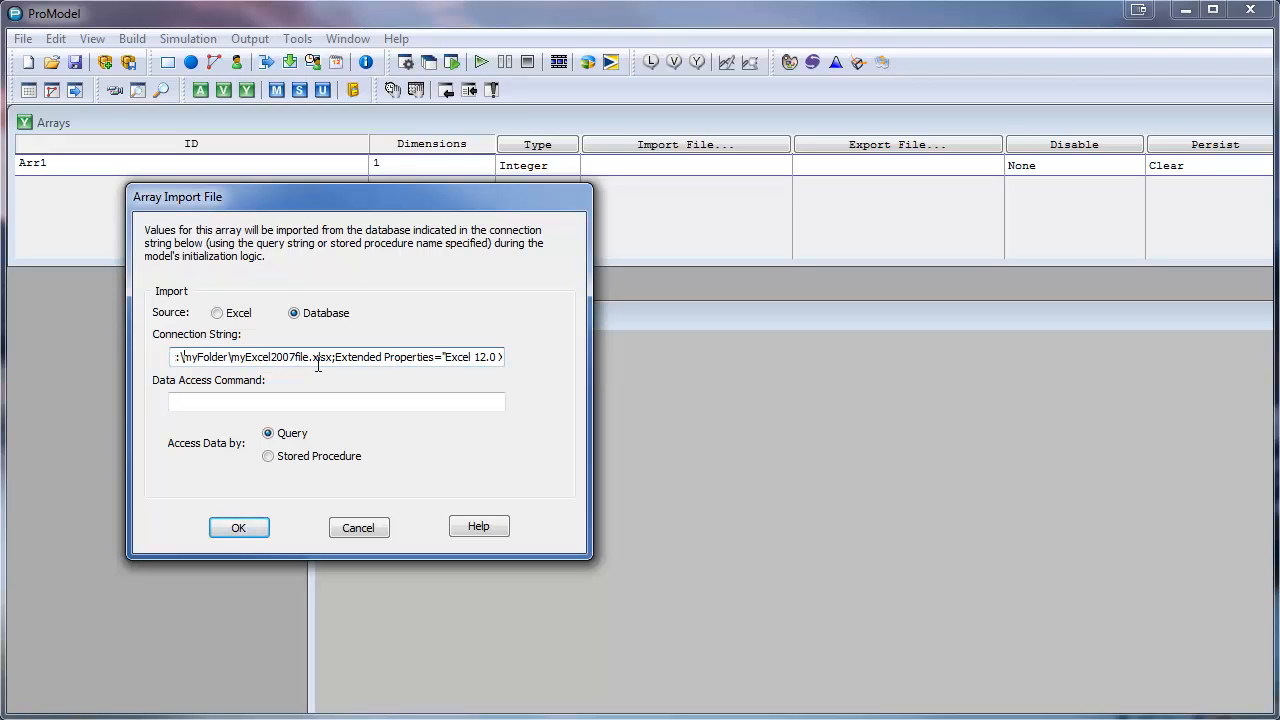
key(Left)
key(Left)
key(Left)
key(Left)
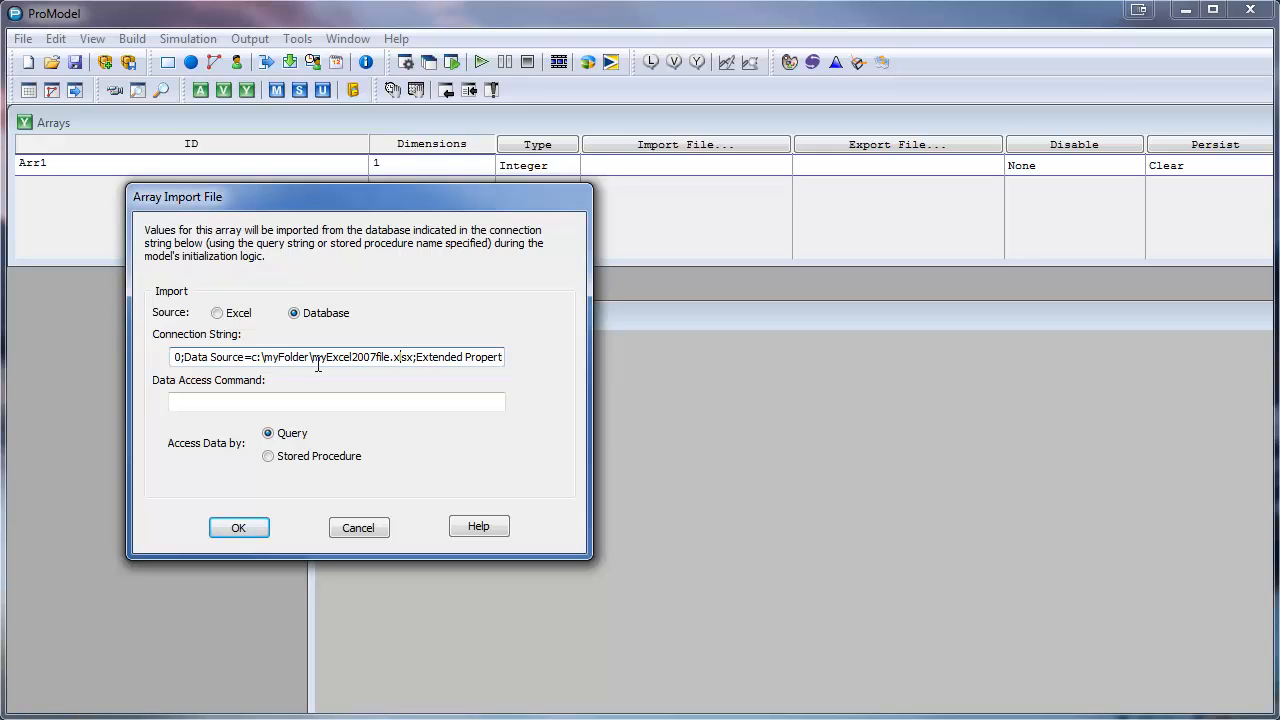
- Examine the Extended Properties part at the end of the connection string, including the header setting
text(l)
key(Right)
key(Right)
key(Right)
key(Right)
key(Right)
key(Right)
key(Right)
key(Right)
key(Right)
key(Right)
key(Right)
key(Right)
key(Right)
key(Right)
key(Right)
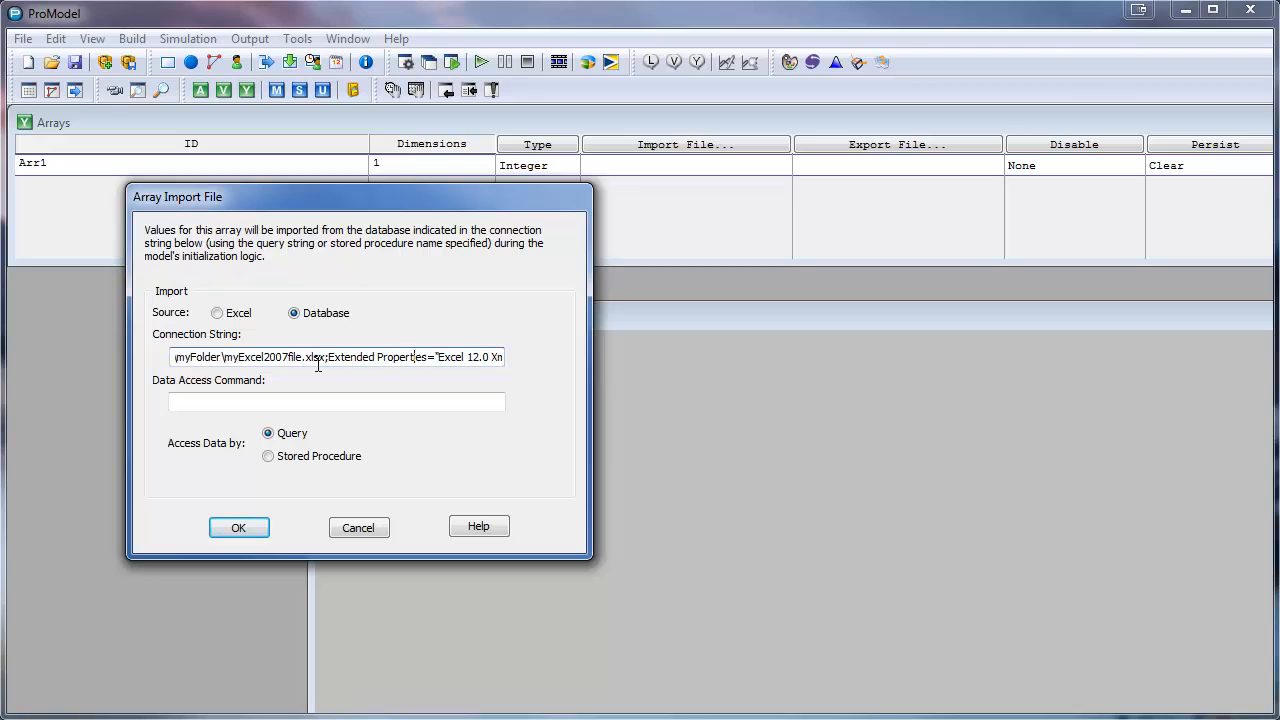
key(Right)
key(Right)
key(Right)
key(Right)
key(Right)
key(Right)
key(Right)
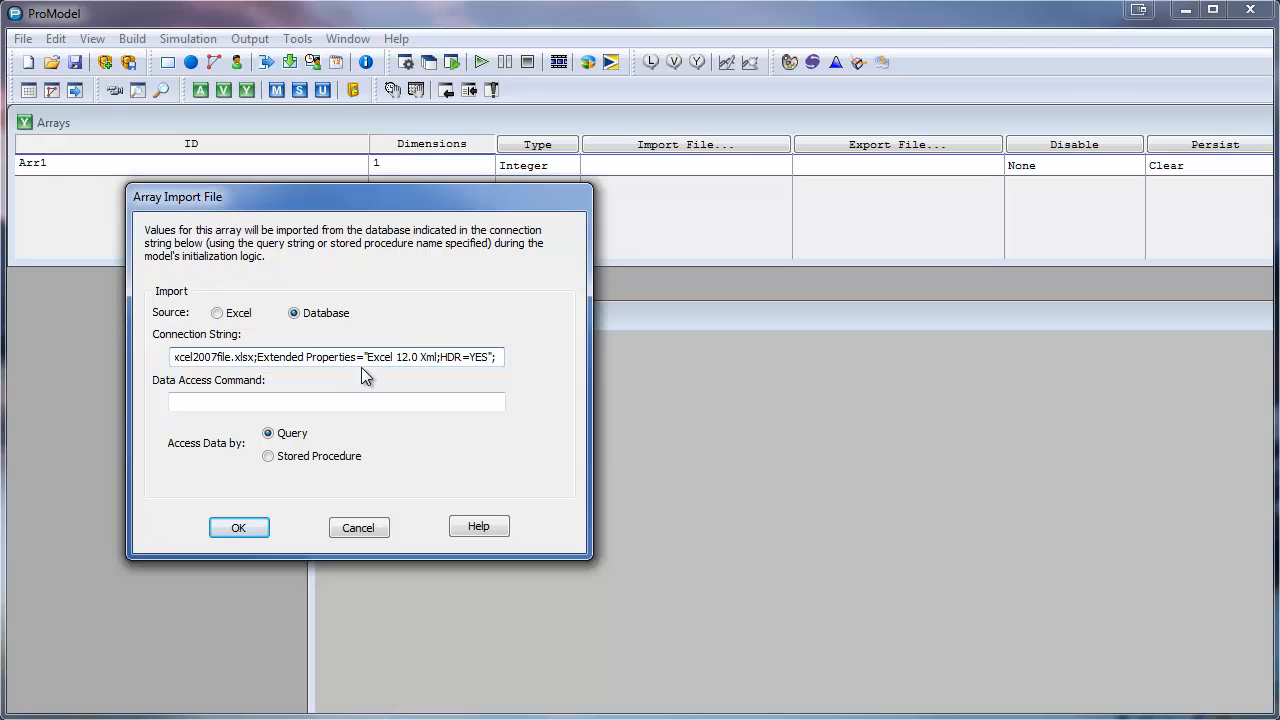
click(430, 357)
- Enter the data access command select * from [sheet1$a1:a25] for the array import query
click(198, 405)
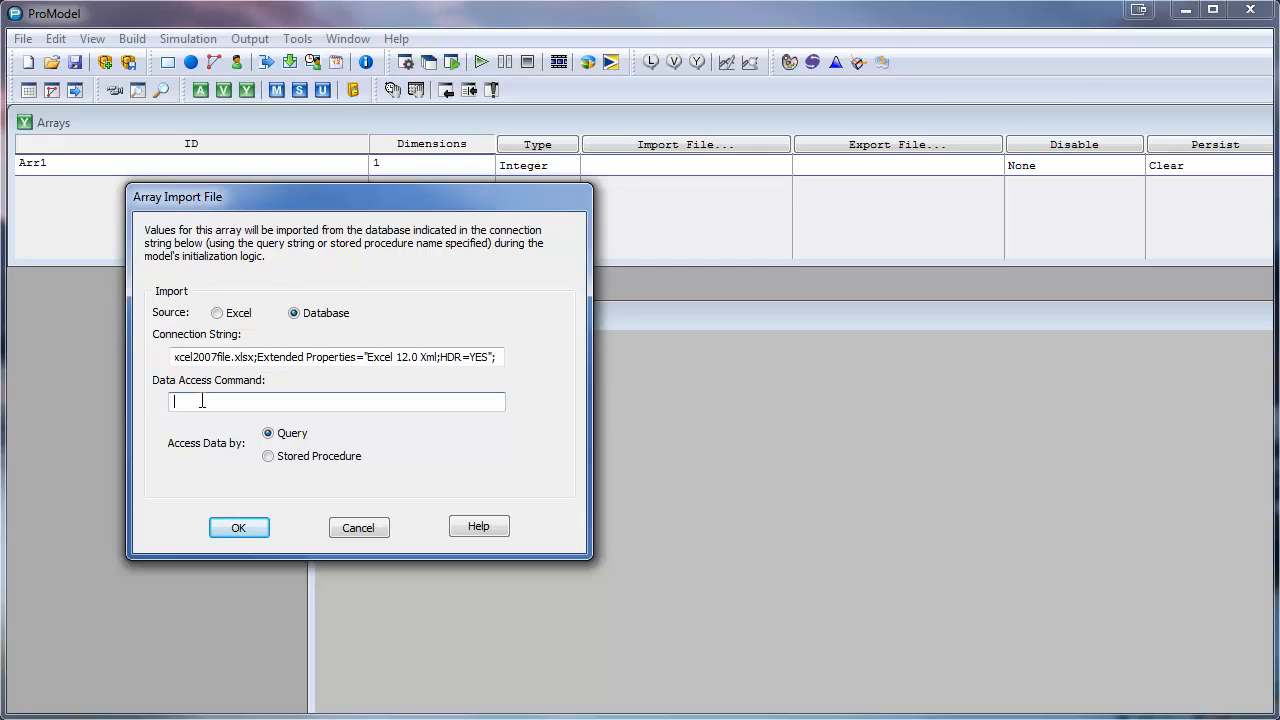
text(s)
text(ele)
text(ct)
text( sele)
key(BackSpace)
key(BackSpace)
key(BackSpace)
key(BackSpace)
key(BackSpace)
text(* from [sheet1$a1:$a)
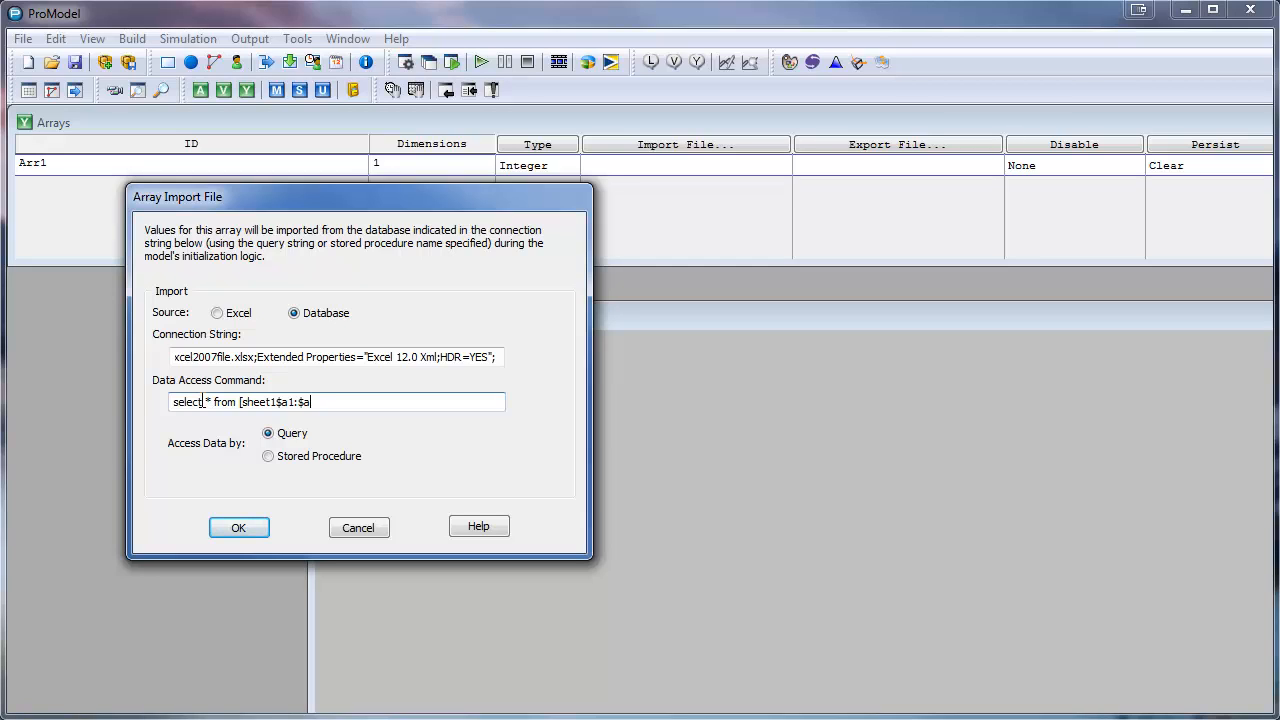
text(25)
text(])
key(BackSpace)
key(BackSpace)
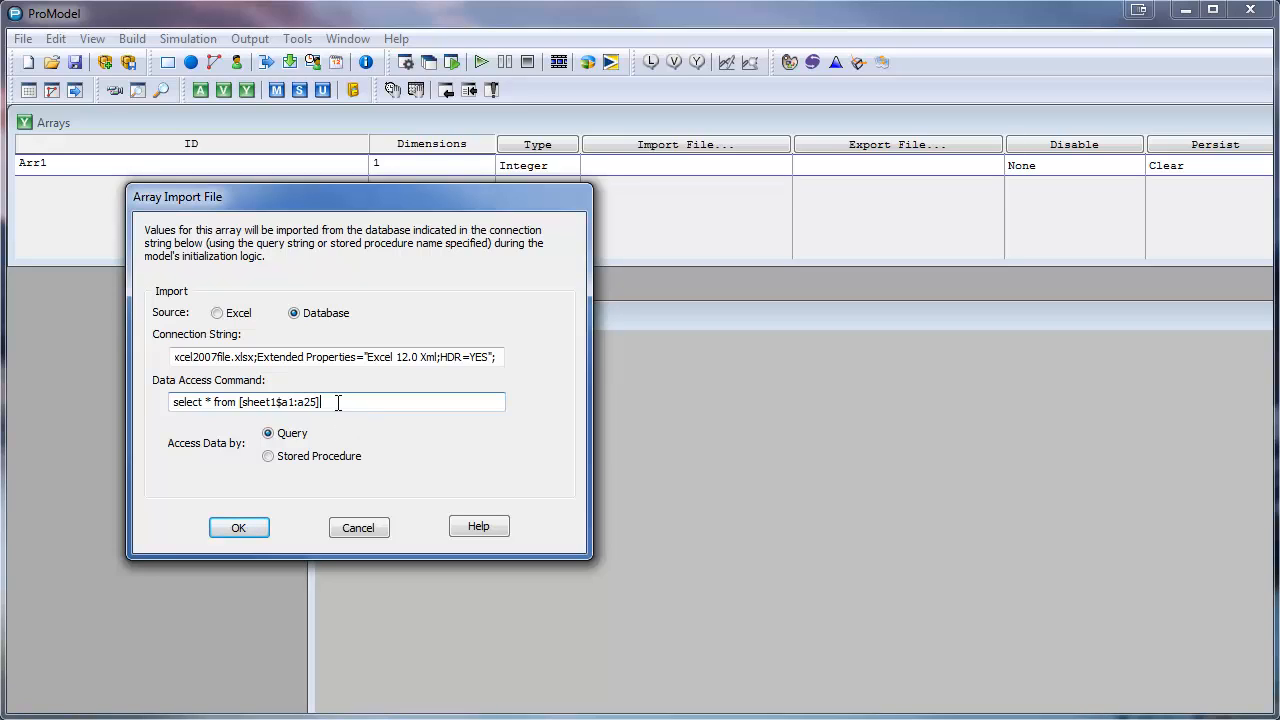